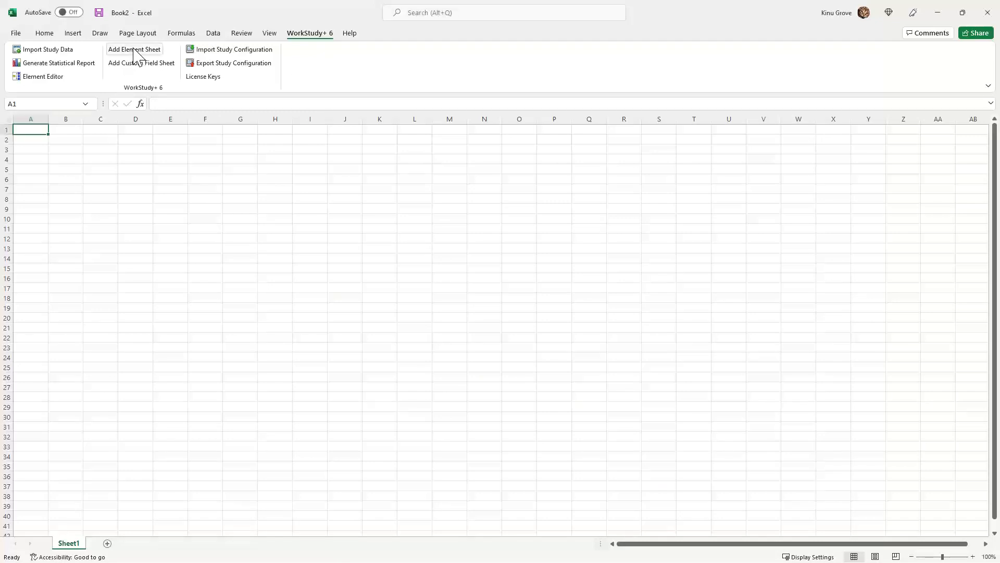
Add a WorkStudy+ element sheet to the workbook and set its study name to Sample Setup.
left_click(132, 48)
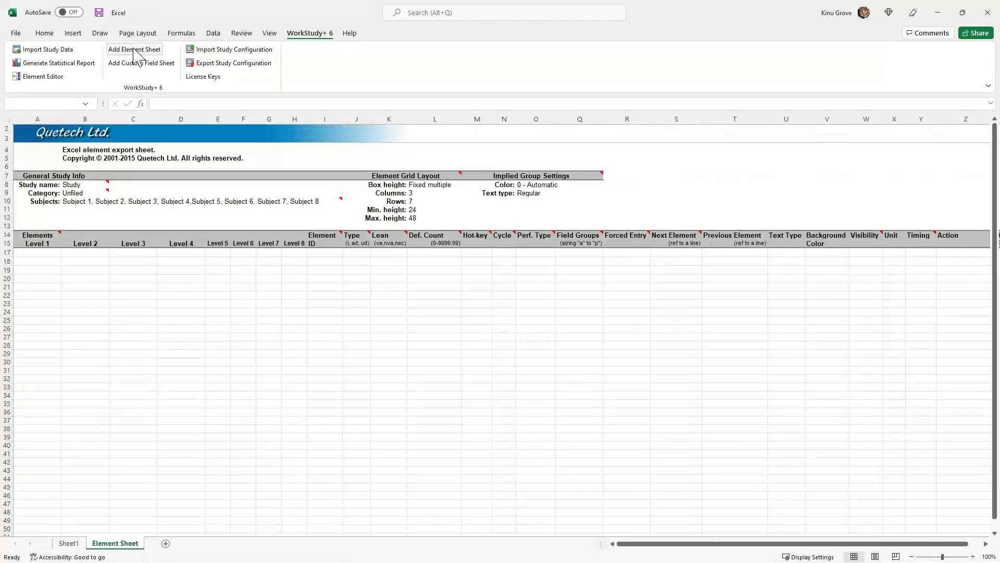
left_click(95, 183)
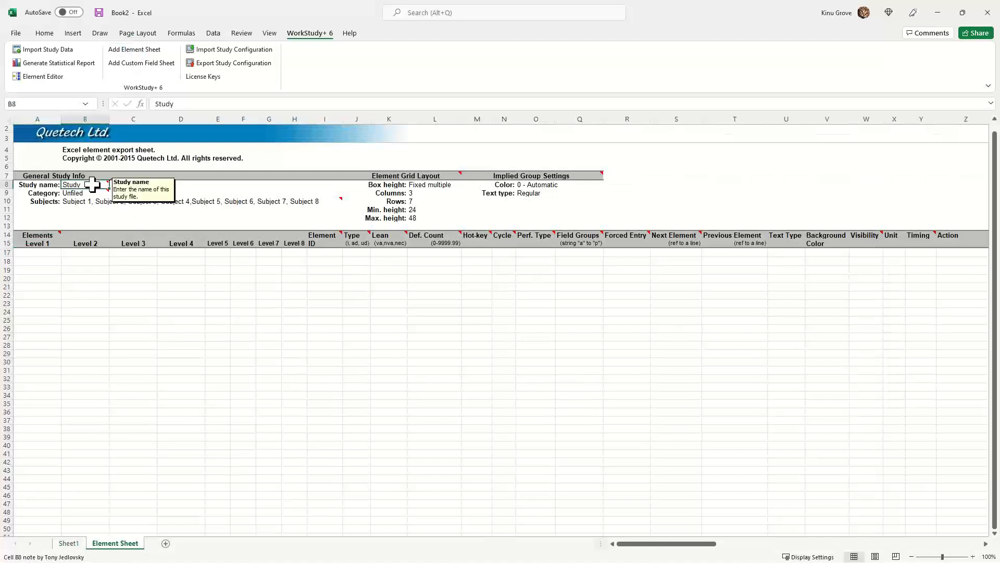
left_click(185, 103)
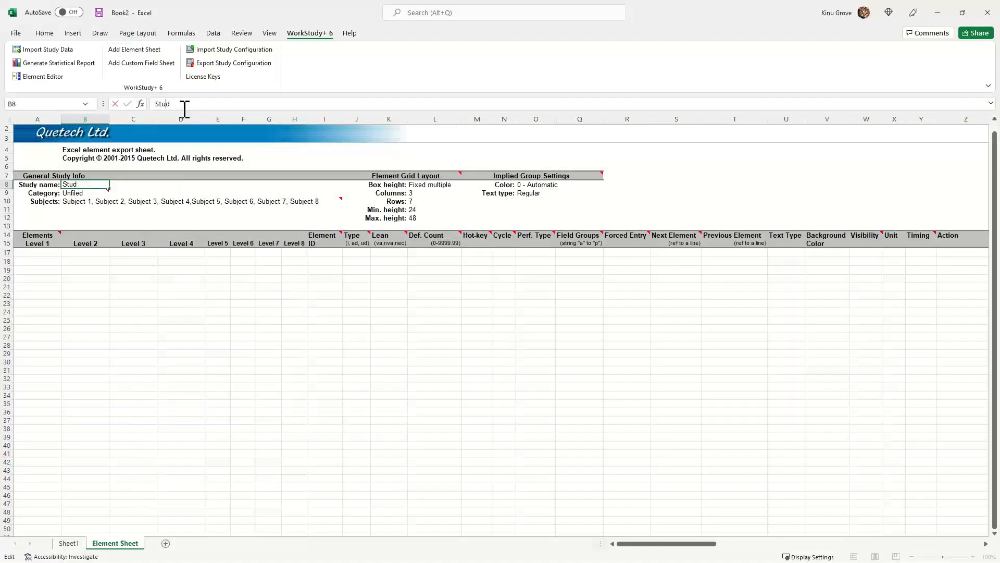
key("BackSpace")
key("BackSpace")
key("BackSpace")
type("Sample S")
left_click(198, 286)
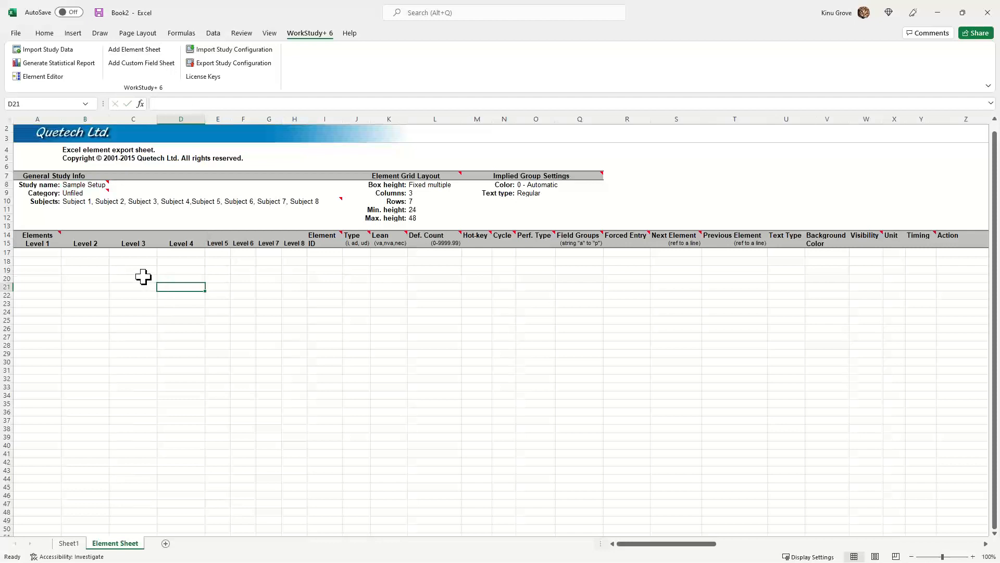
Enter Get Parts, Walking, Build Box, Pack and Ship as Level 1 elements in cells A17 to A21.
left_click_drag(45, 254, 44, 359)
left_click(107, 303)
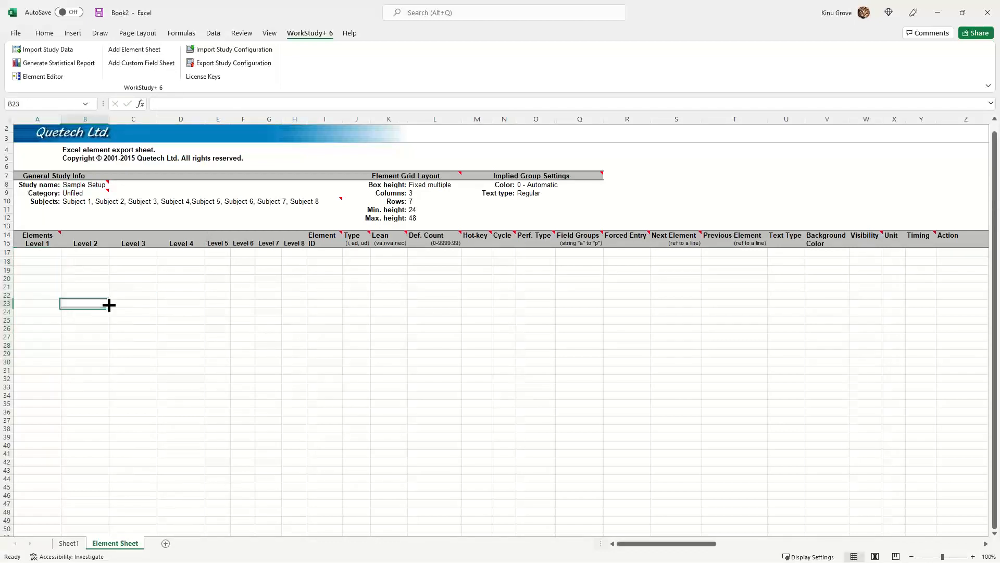
left_click(43, 254)
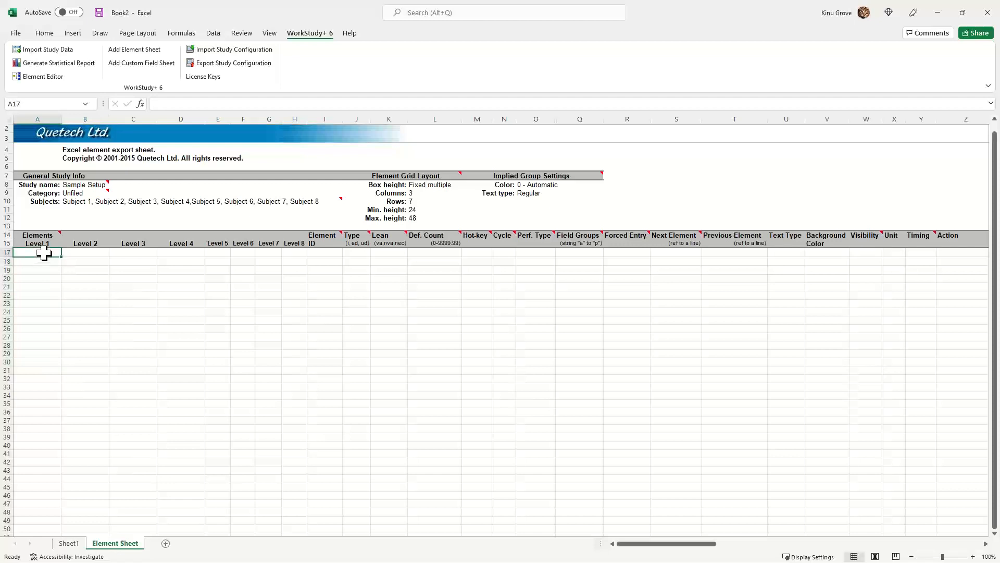
type("Get Parts")
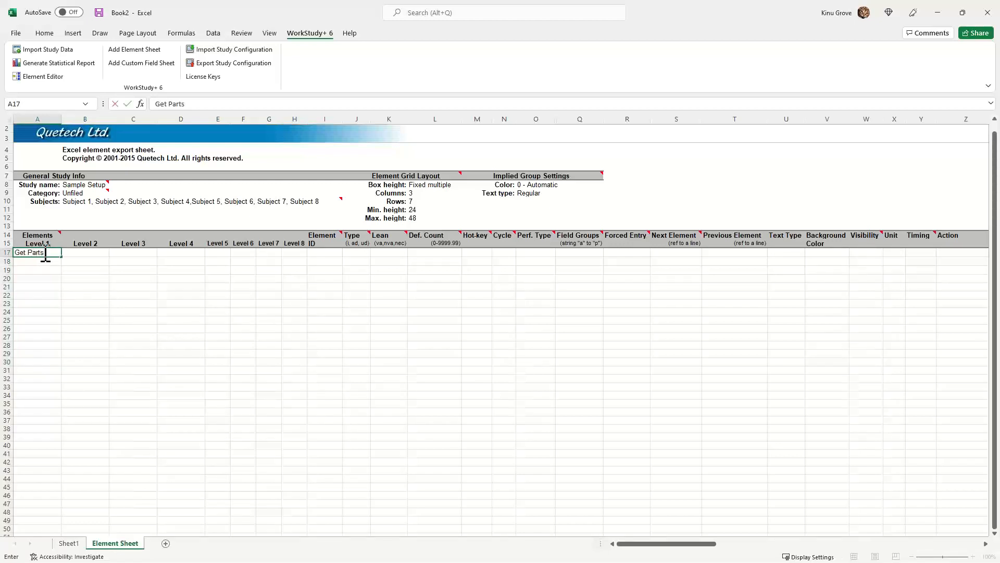
key("Return")
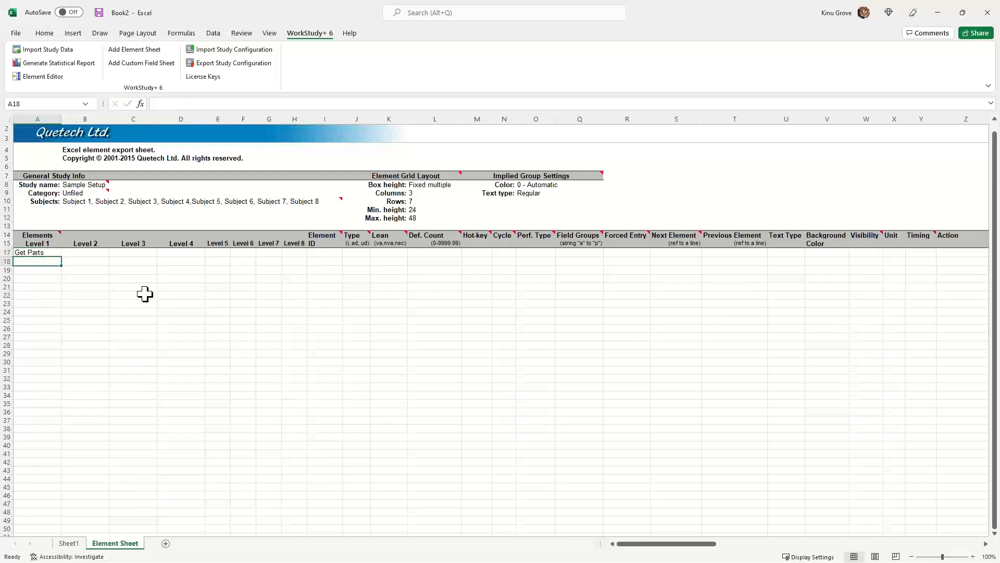
type("Walking")
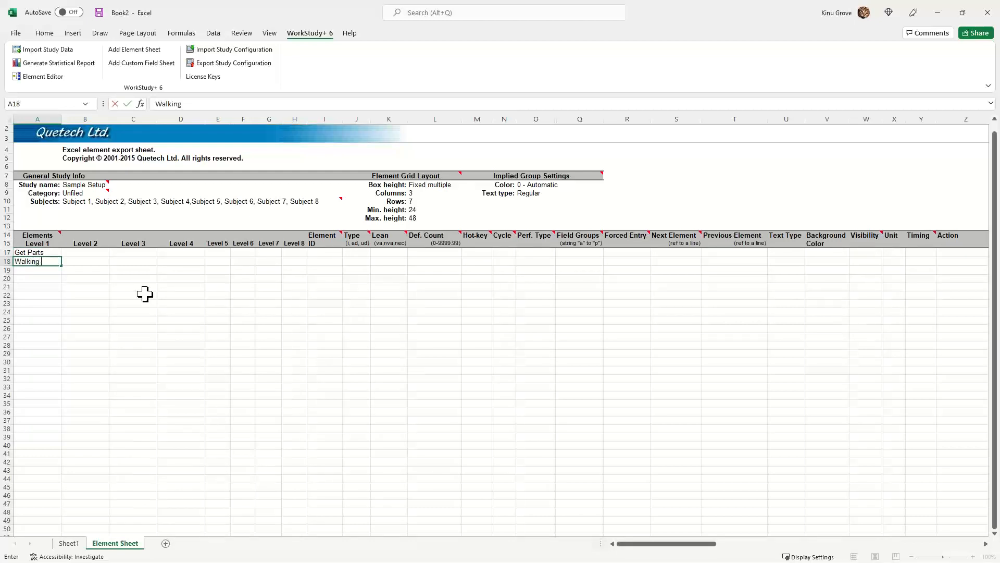
left_click(40, 272)
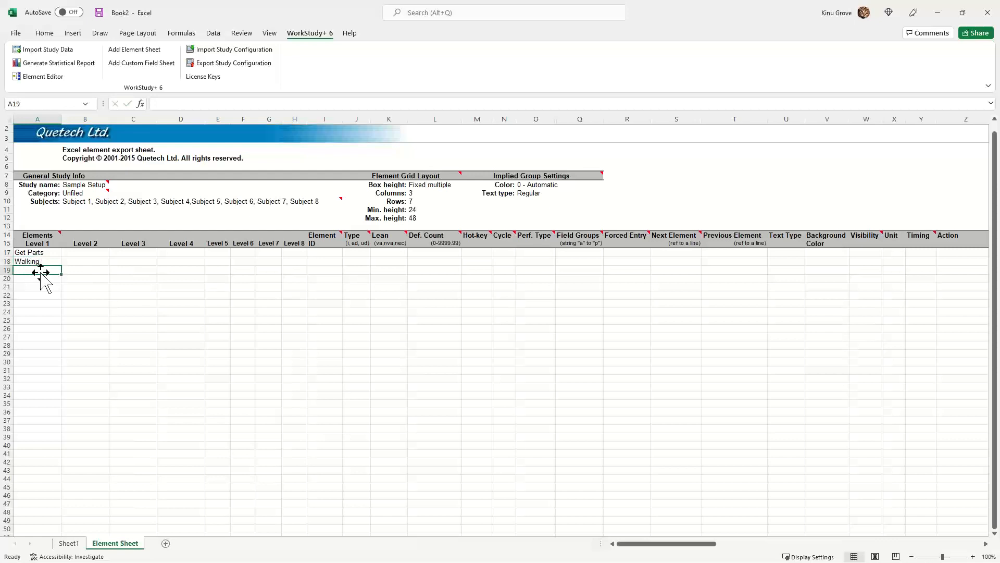
type("Bui")
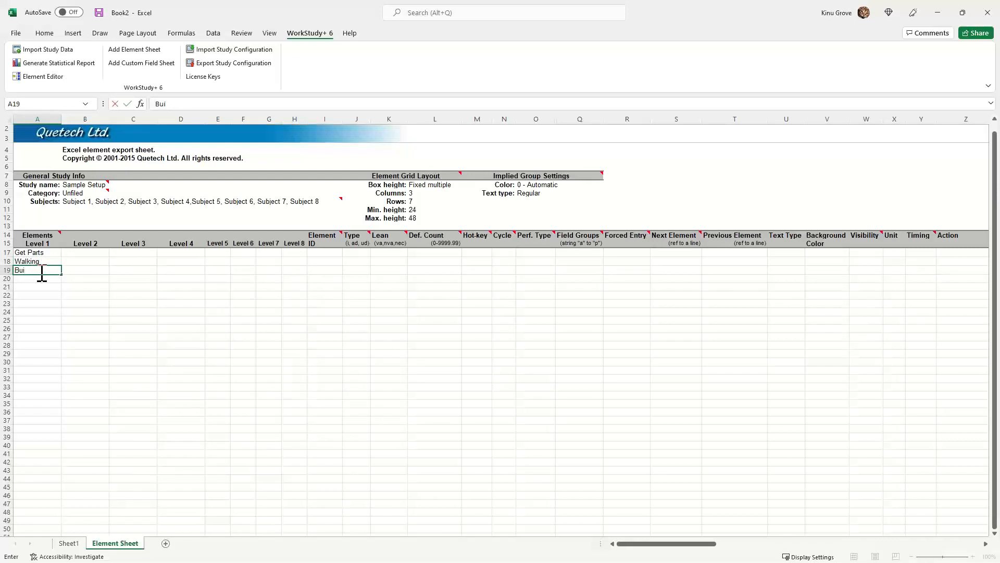
type("ld Box")
key("Return")
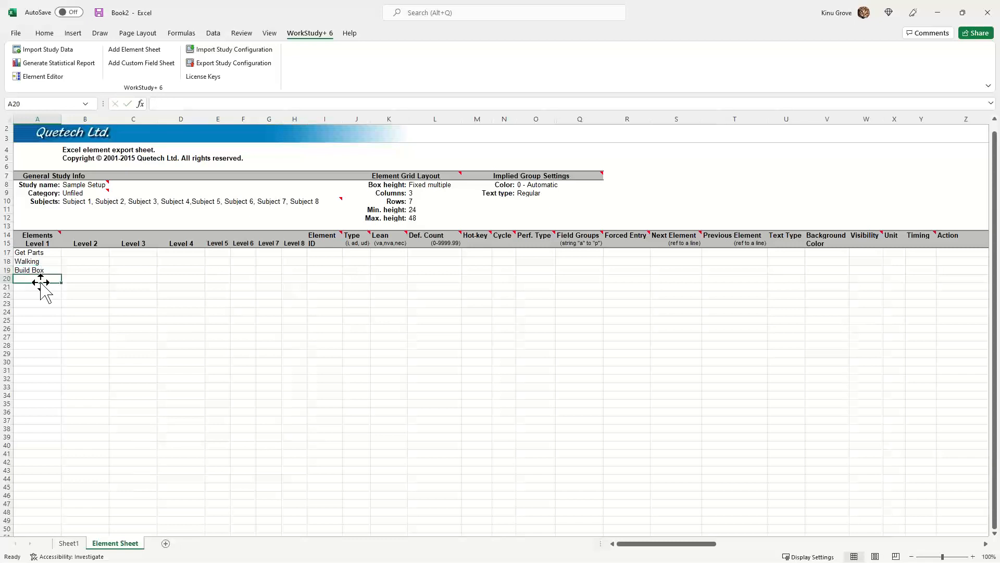
type("Pack")
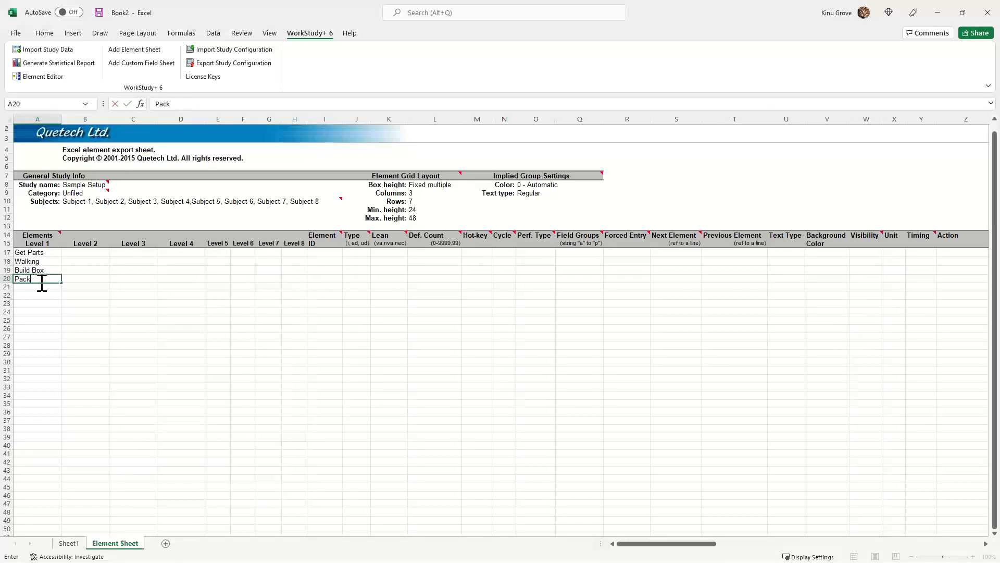
key("Return")
type("Ship")
left_click(40, 310)
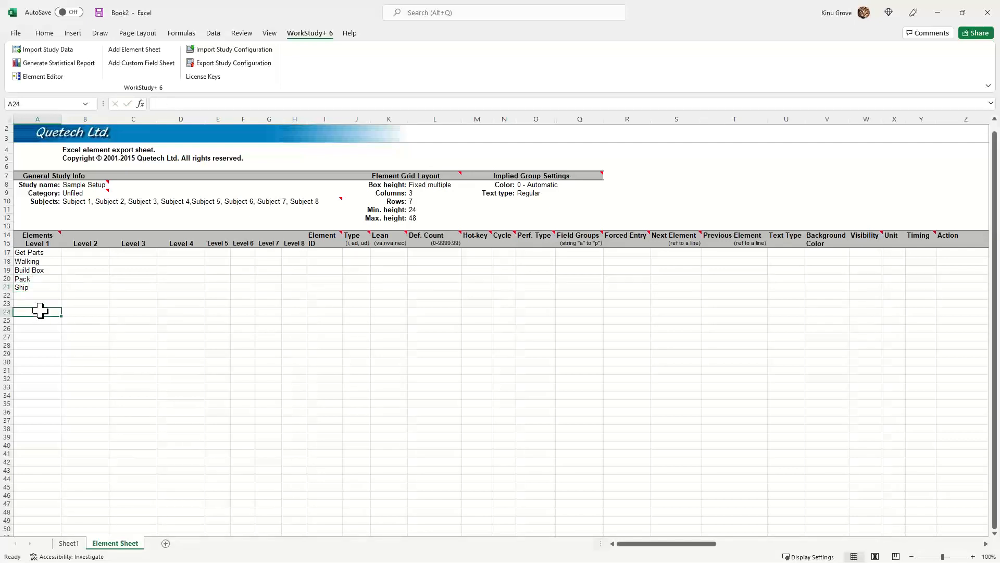
In the Element Editor, set the Get Parts element's text style to Regular bold and its back color to Dark blue.
left_click(59, 83)
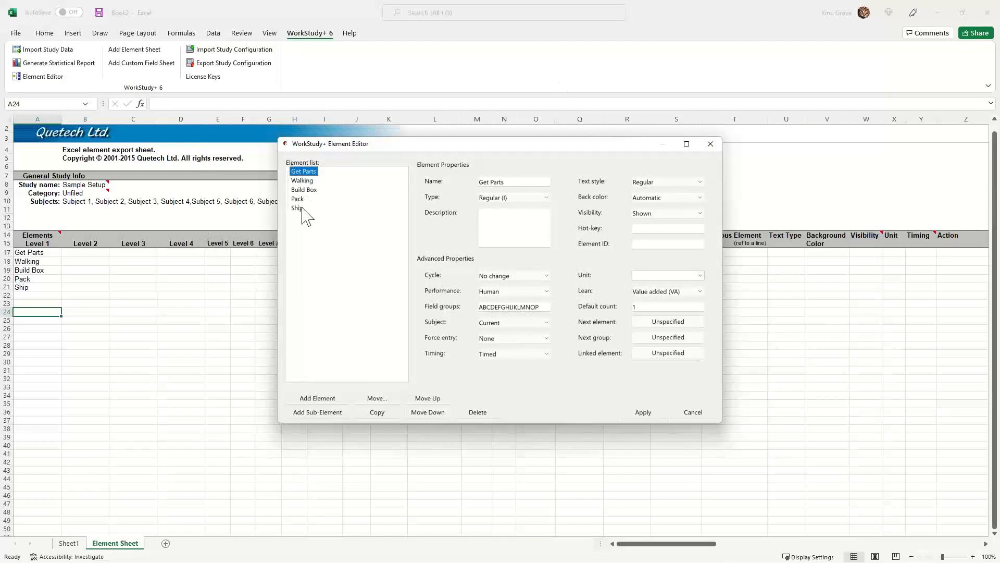
left_click(302, 183)
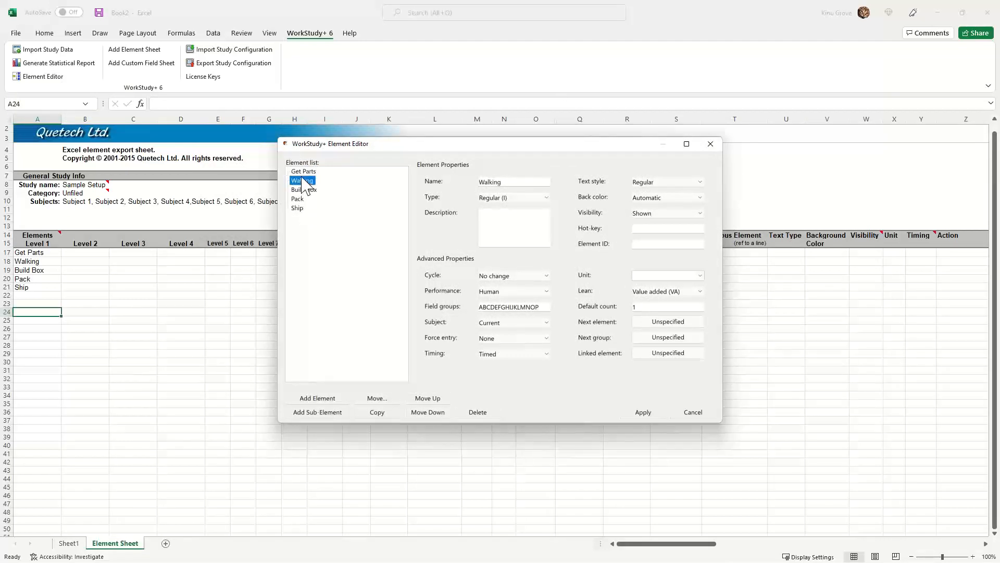
left_click(302, 175)
left_click(687, 182)
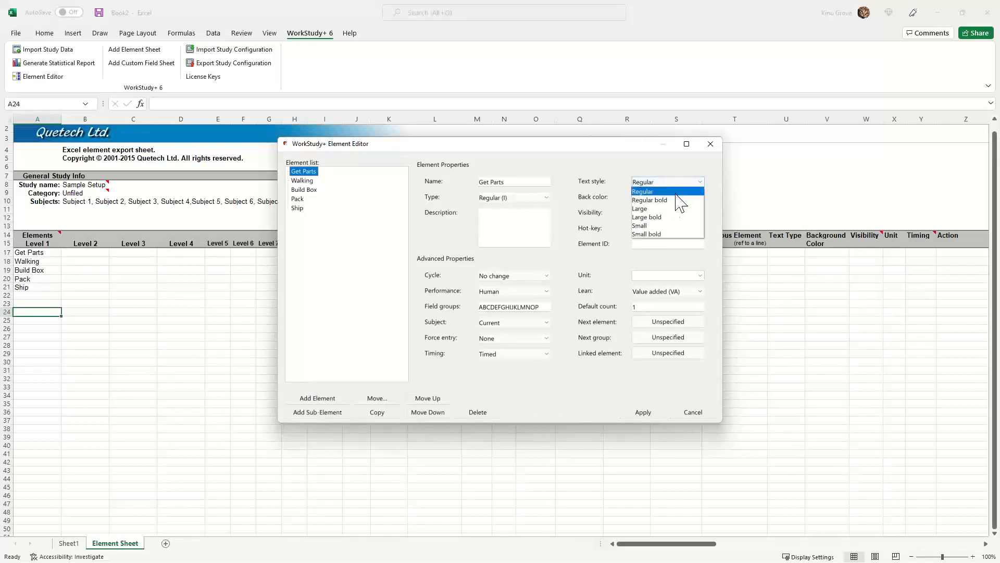
left_click(677, 201)
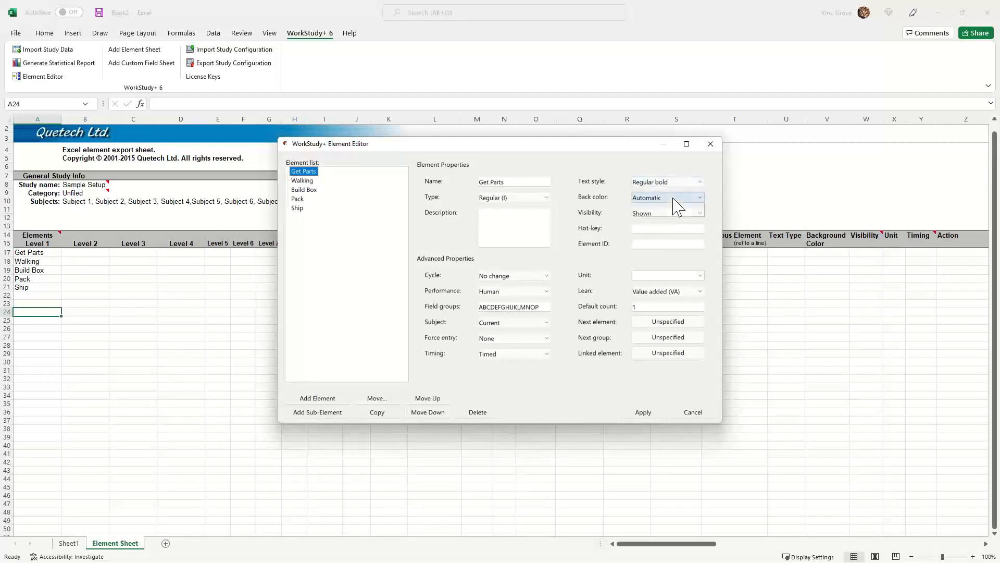
left_click(674, 200)
left_click(646, 224)
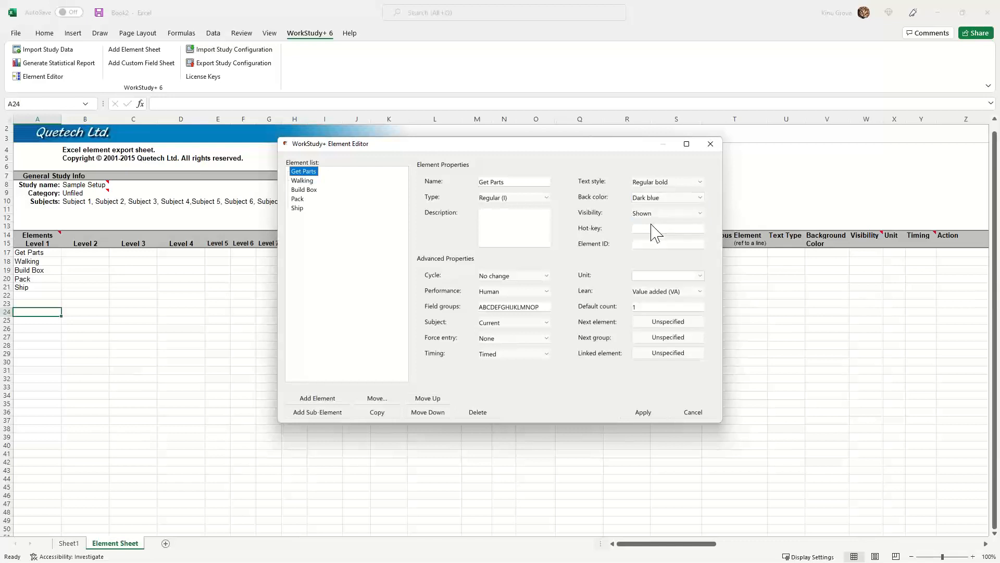
Add an element named Delay after Ship and set its type to Group (G).
left_click(299, 208)
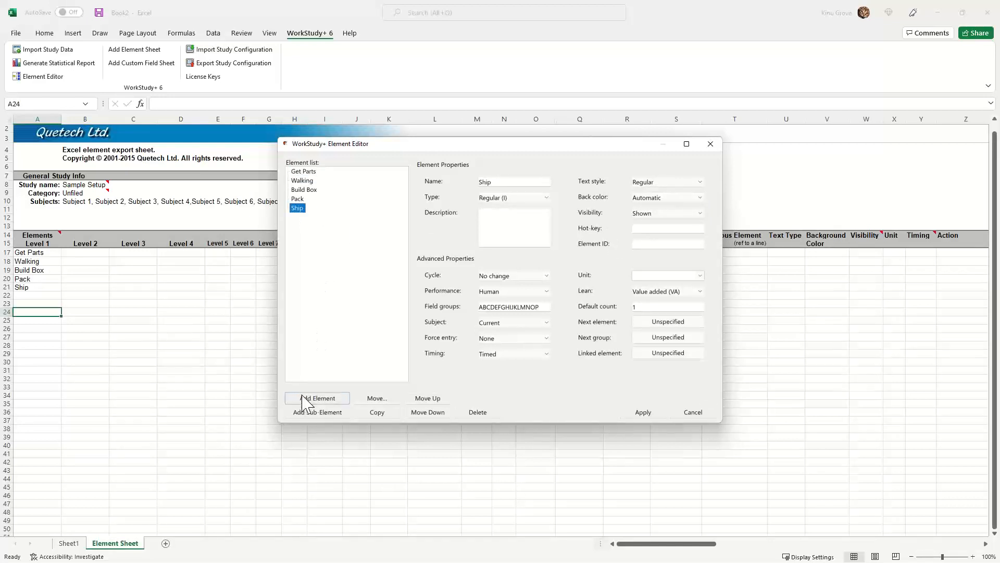
left_click(318, 399)
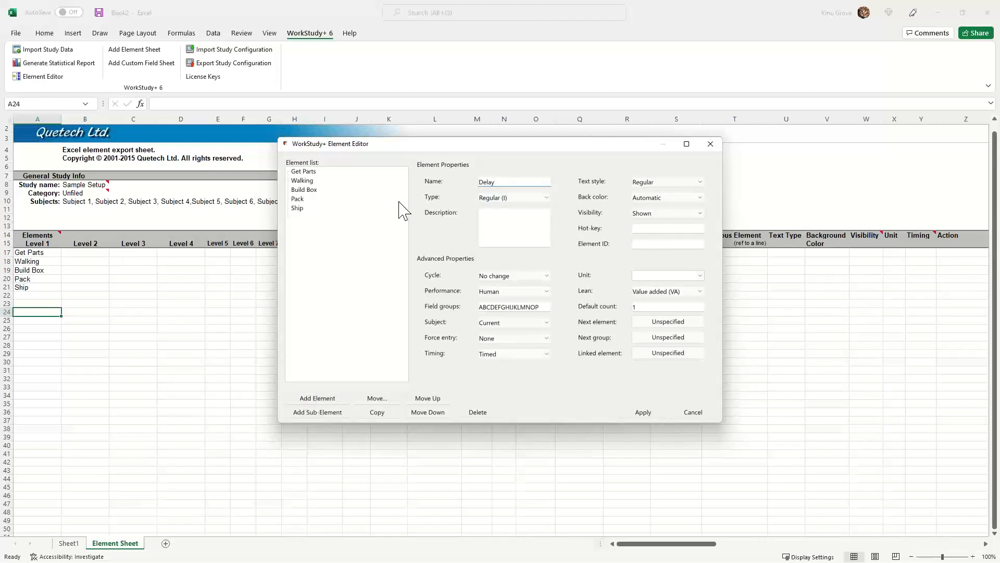
left_click(509, 199)
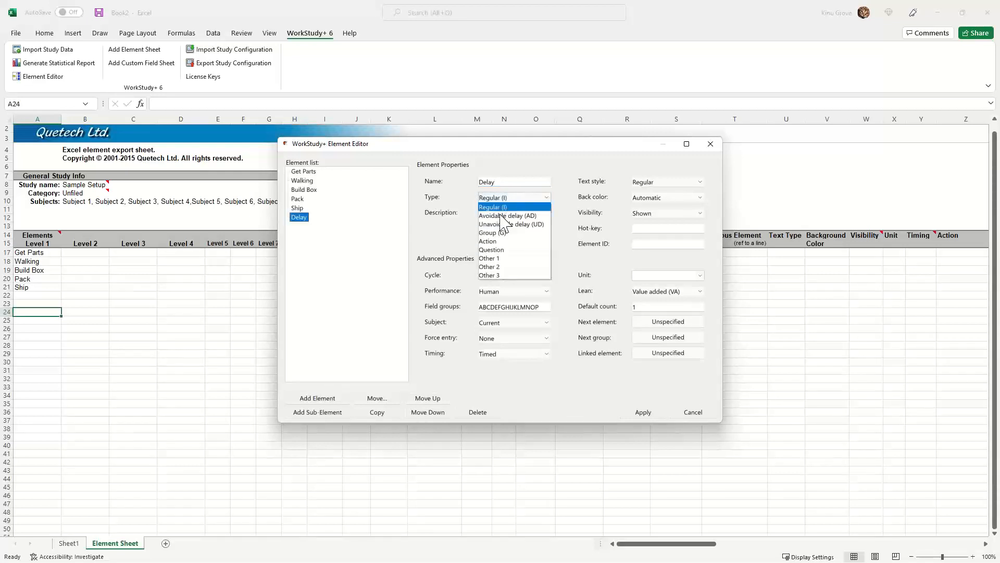
left_click(495, 214)
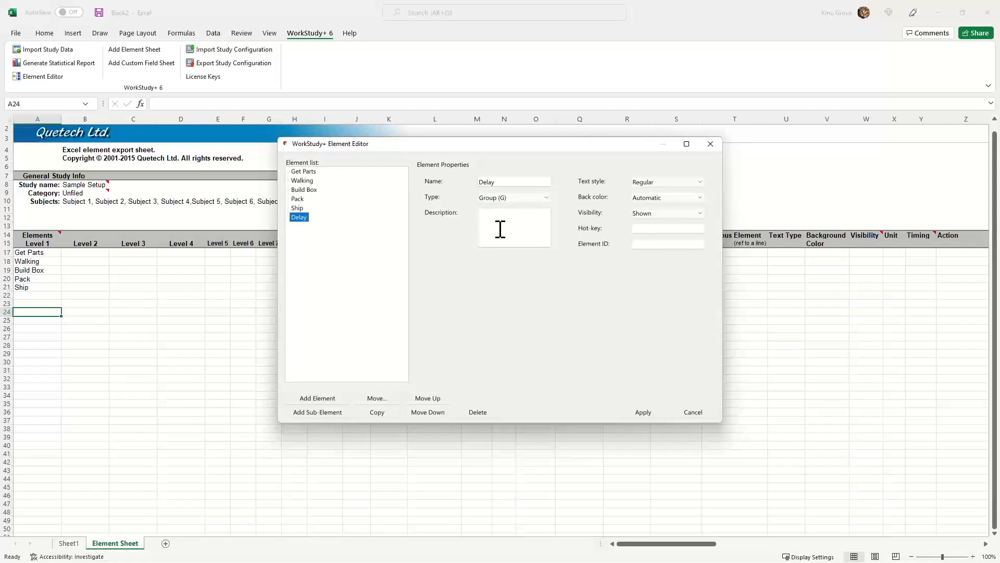
Add a sub-element named Missing Items under Delay and set its Lean category to Non-value added (NVA).
left_click(319, 399)
left_click(299, 217)
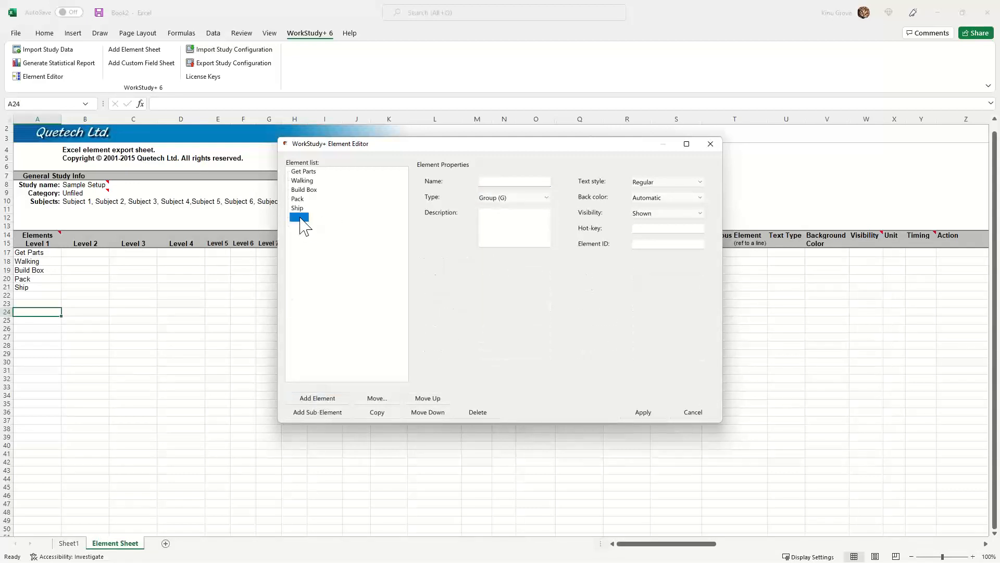
left_click(320, 412)
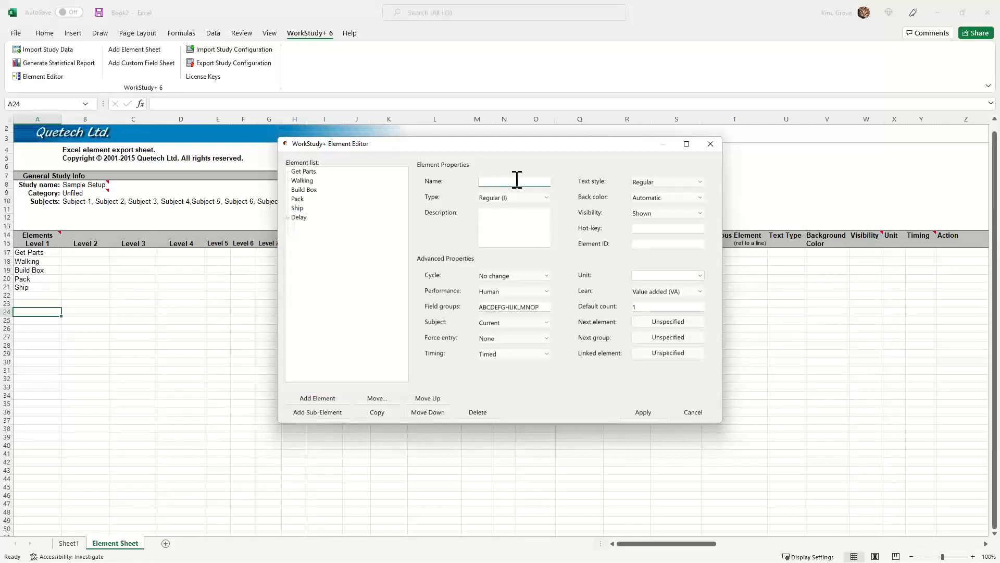
type("Missing Items")
left_click(651, 292)
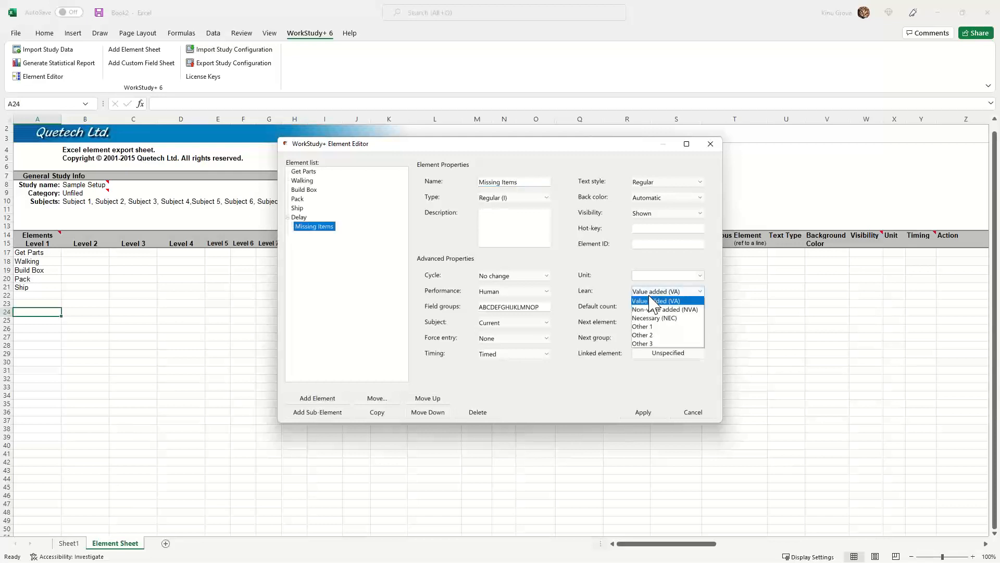
left_click(683, 310)
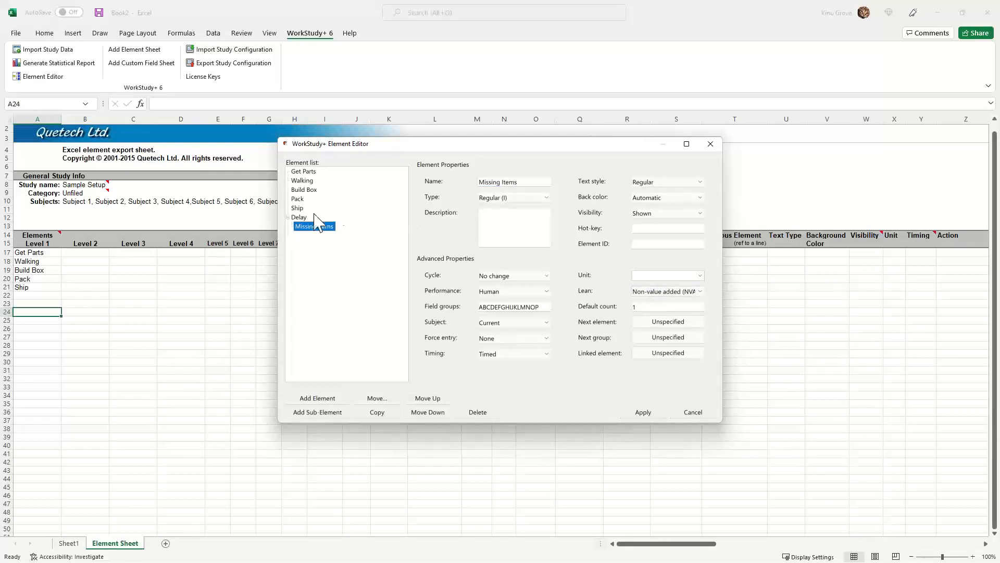
Add an element named Other after Missing Items in the Delay group and set its Lean category to Non-value added (NVA).
left_click(316, 398)
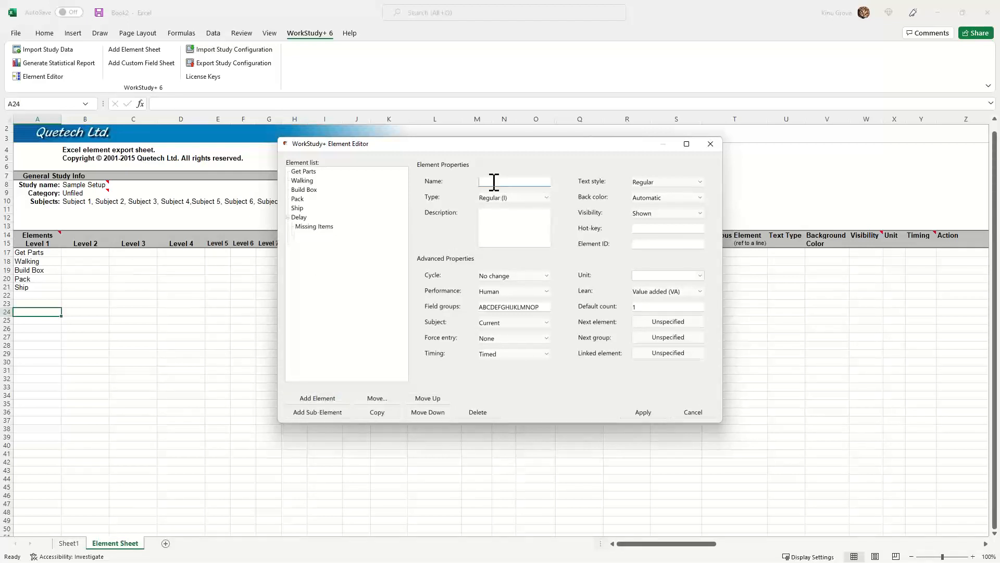
type("Other")
left_click(663, 293)
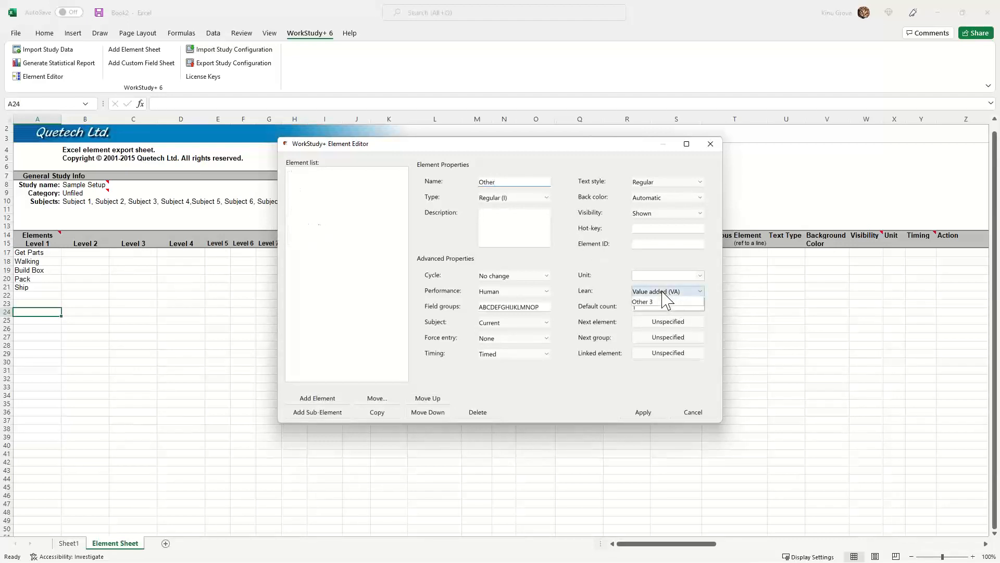
left_click(649, 307)
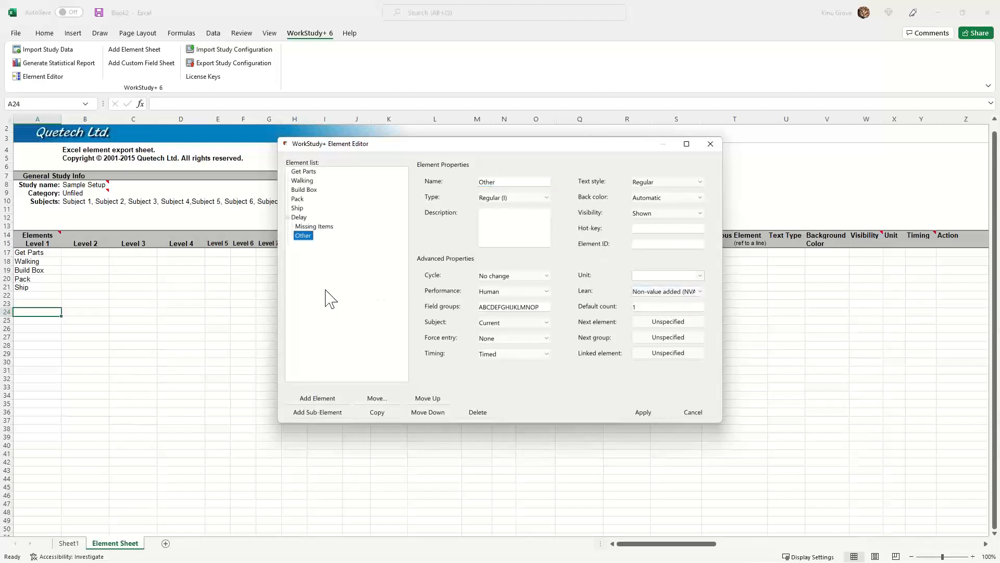
Check the Delay group's elements and apply the Element Editor changes to the element sheet.
left_click(307, 225)
left_click(303, 217)
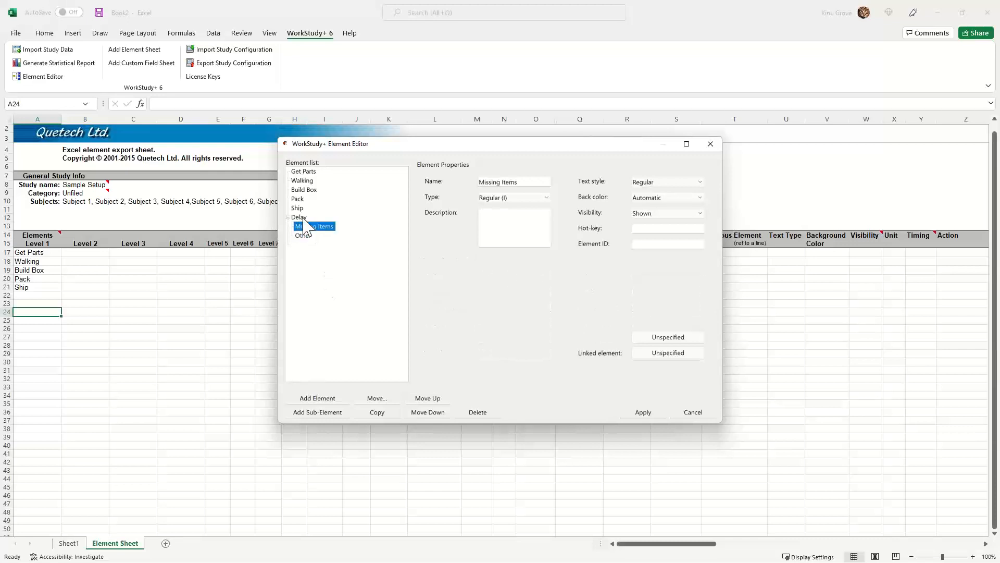
left_click(308, 226)
left_click(306, 237)
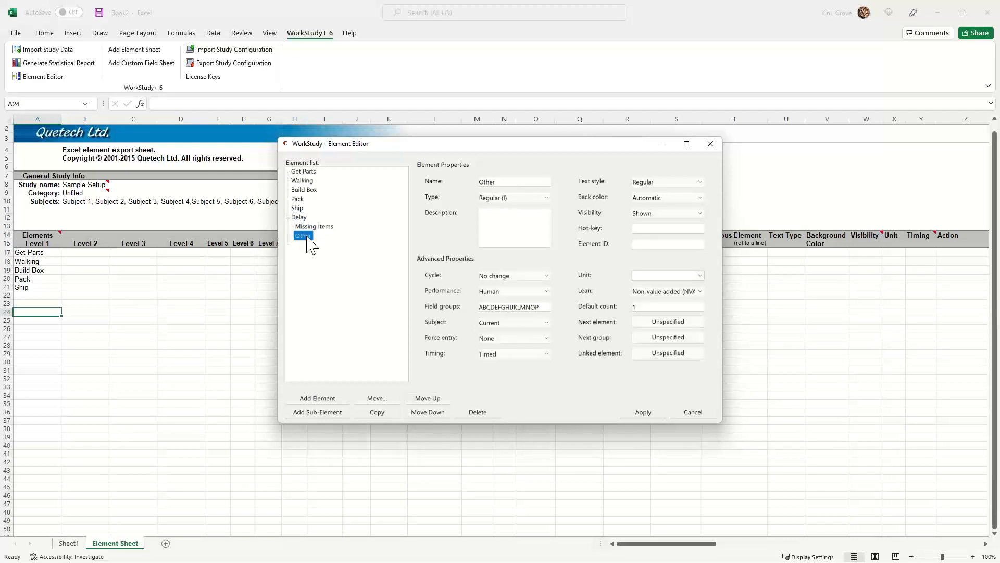
left_click(299, 210)
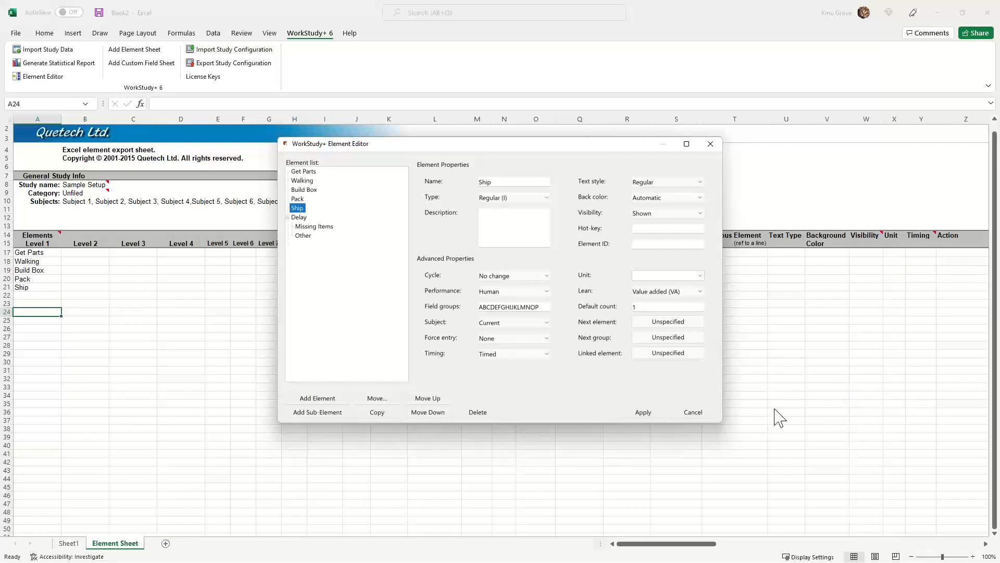
left_click(644, 413)
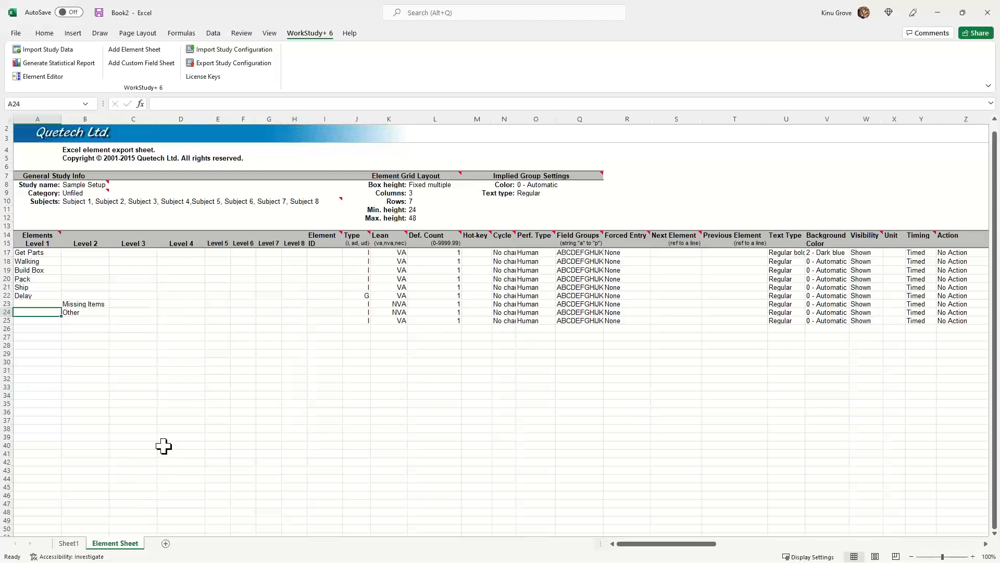
left_click(118, 363)
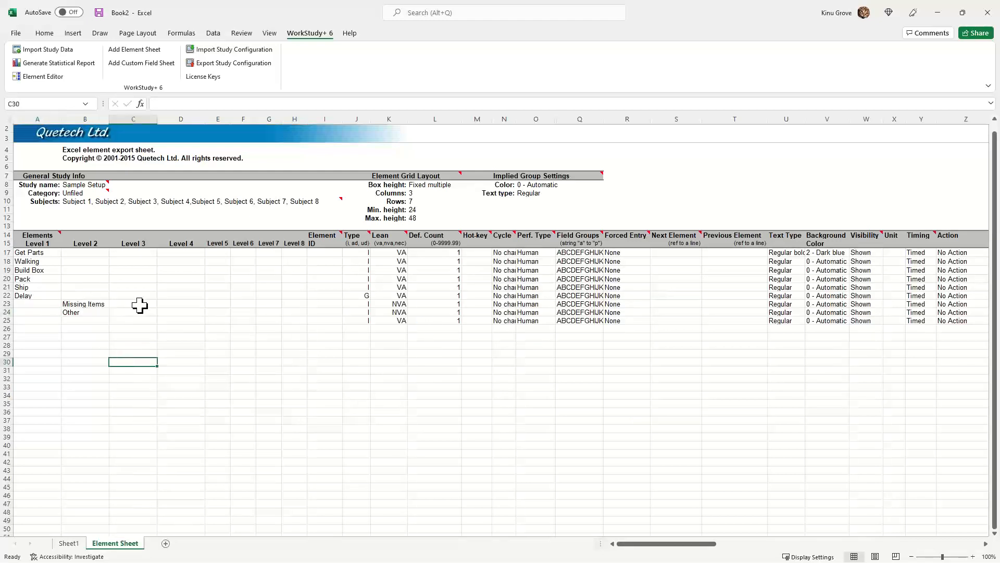
Copy the Get Parts element's bold text type down the Text Type column through row 25.
left_click(779, 252)
left_click_drag(805, 256, 793, 327)
left_click(715, 412)
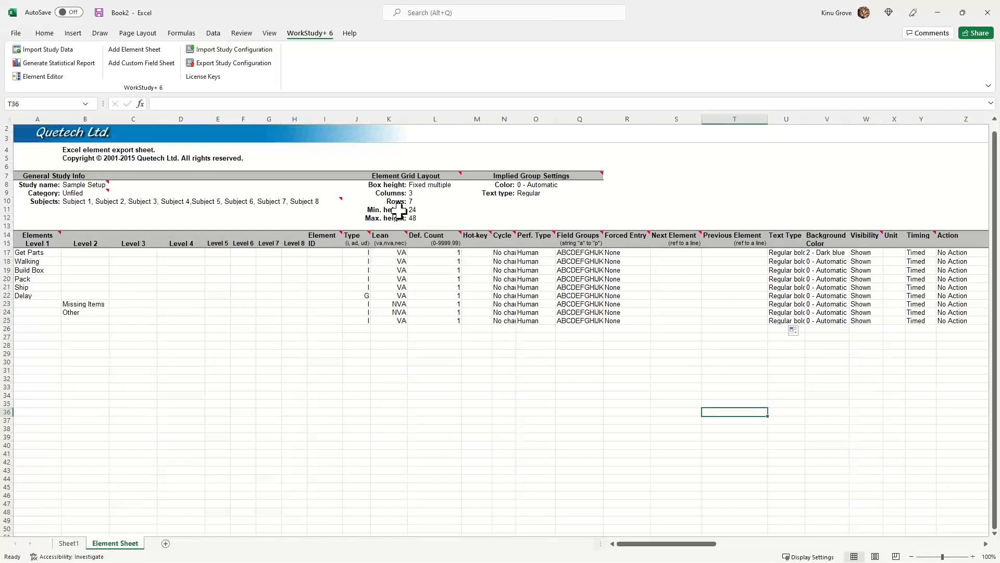
In the Element Grid Layout settings, set the box height to Fixed row count and the columns to 2.
left_click(420, 188)
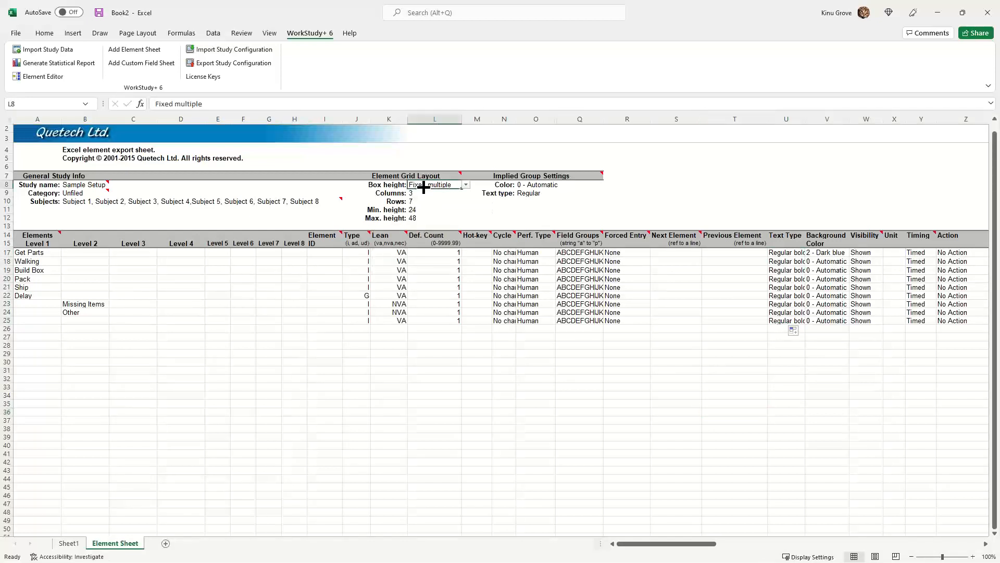
left_click(466, 184)
left_click(446, 216)
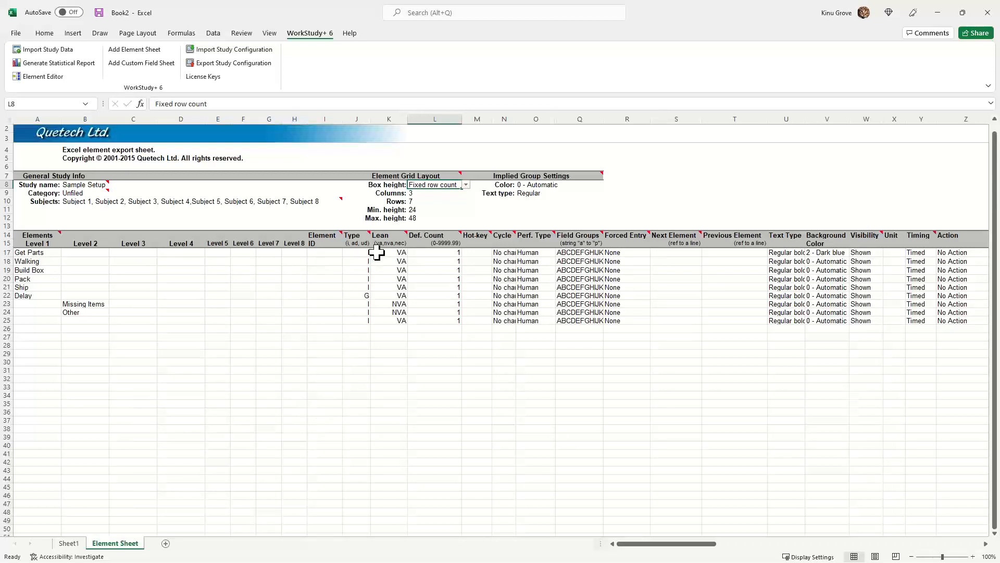
left_click(417, 194)
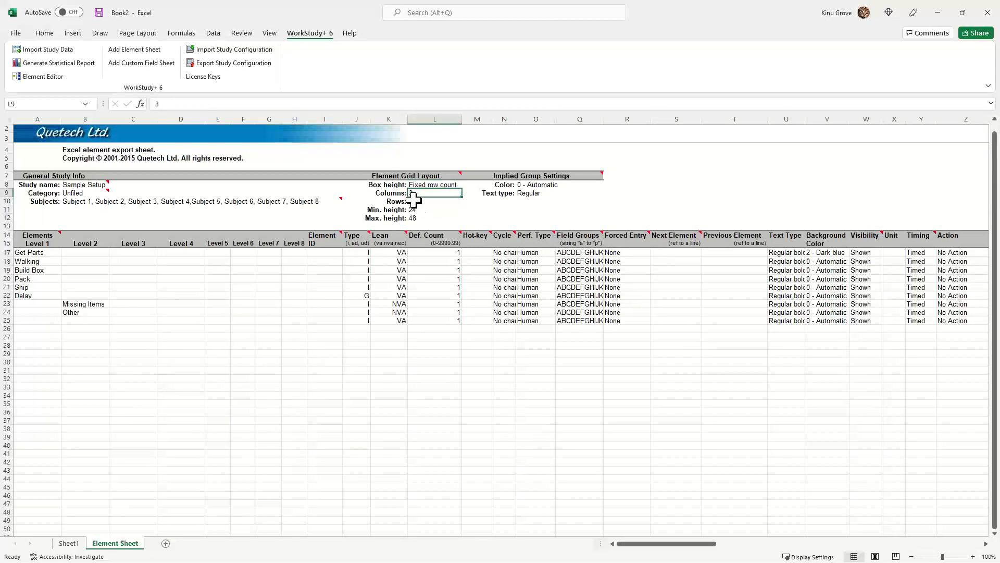
type("2")
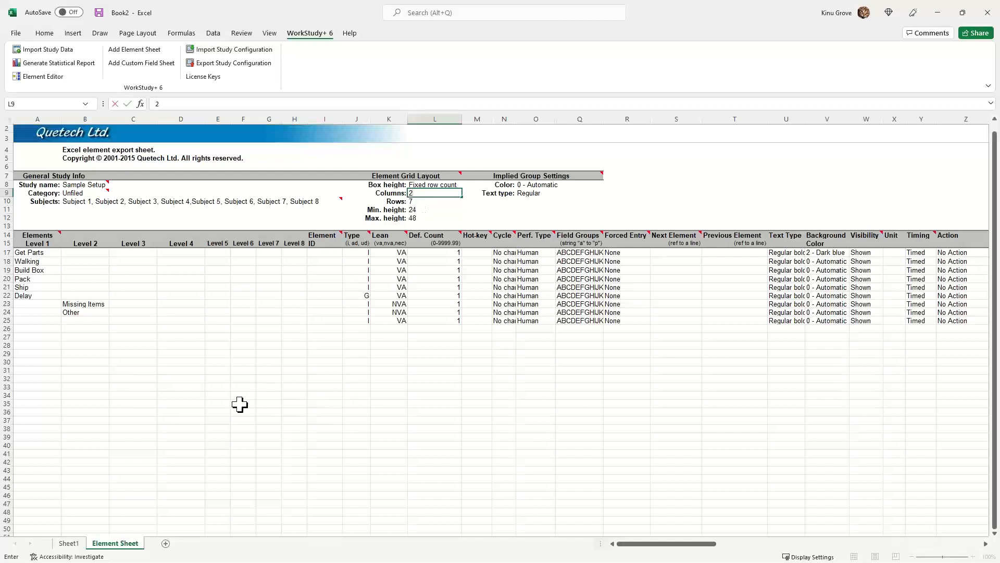
left_click(240, 403)
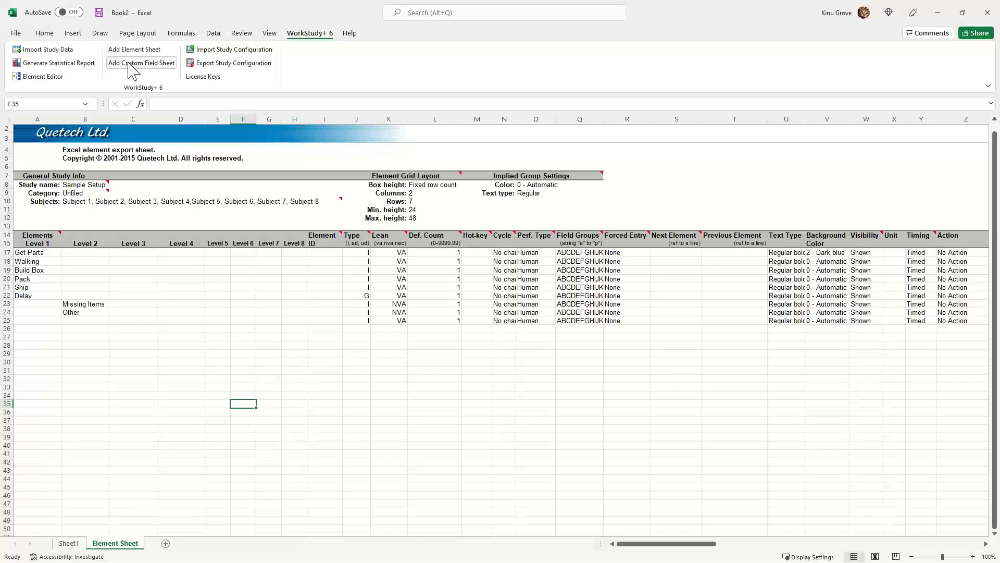
Add a custom field sheet and define its first field with location Study and name Location.
left_click(128, 63)
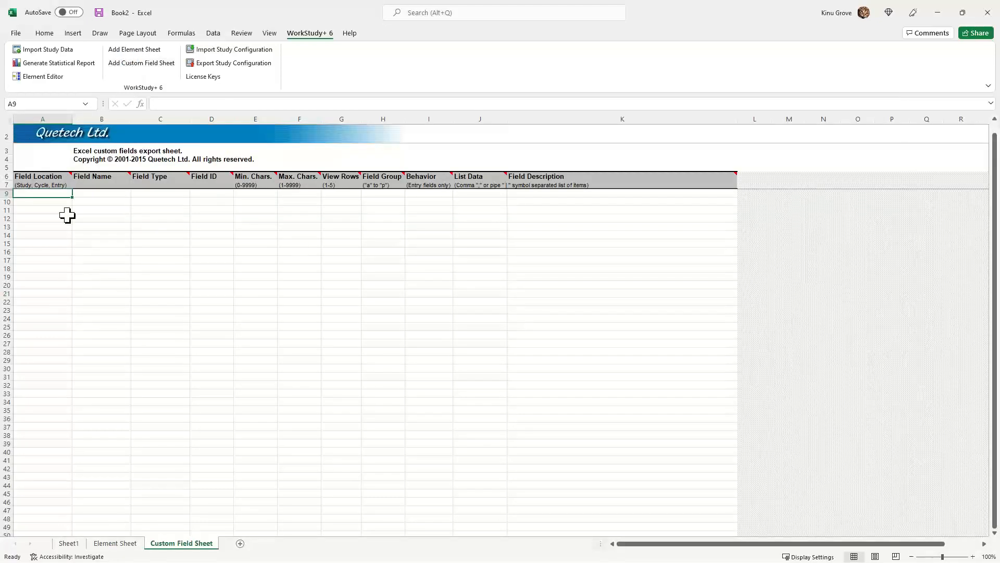
left_click(53, 192)
left_click(77, 194)
left_click(52, 202)
left_click(129, 195)
type("Loi")
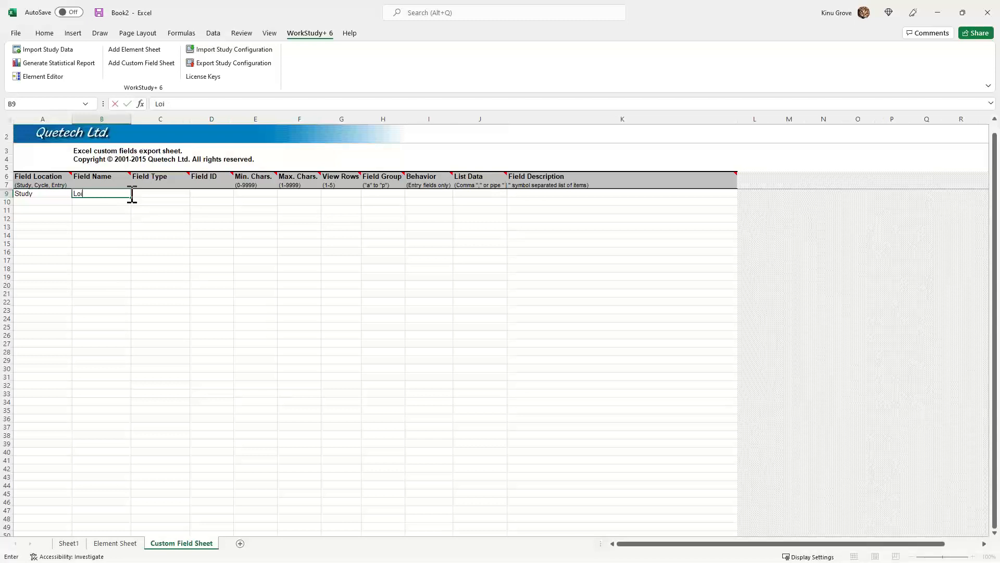
type("cation")
left_click(79, 235)
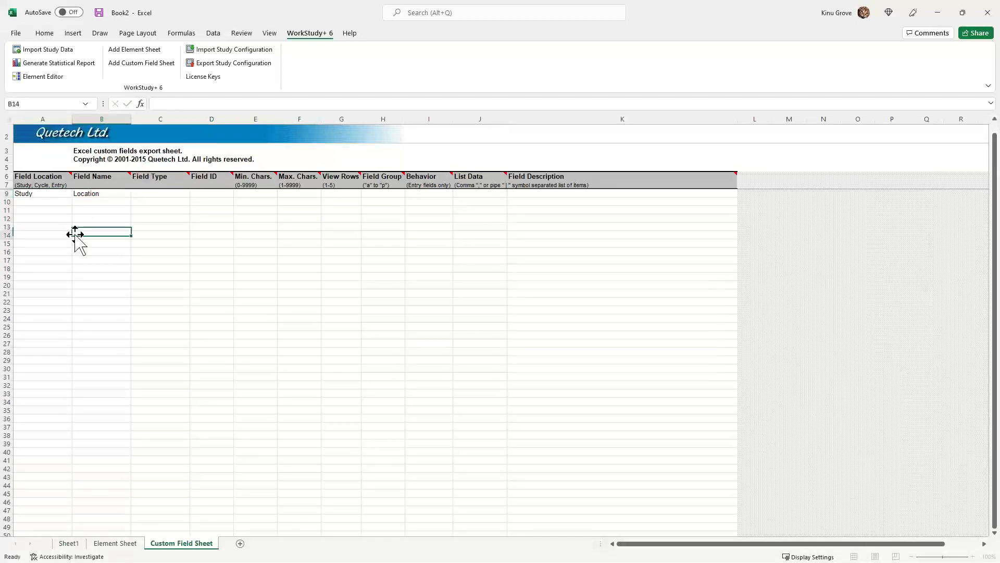
Define a second custom field below Location with field location Entry and name Notes.
left_click(61, 202)
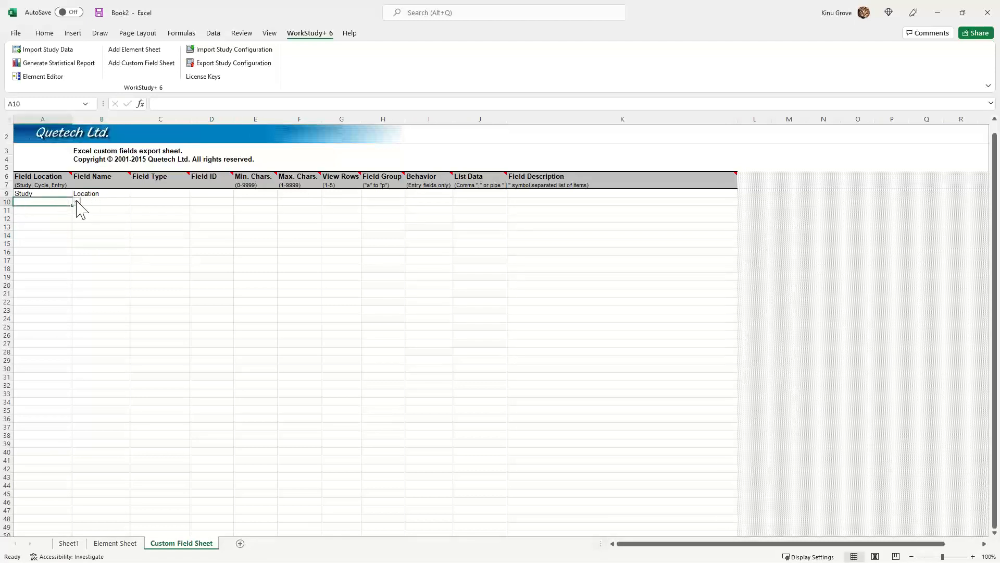
left_click(77, 201)
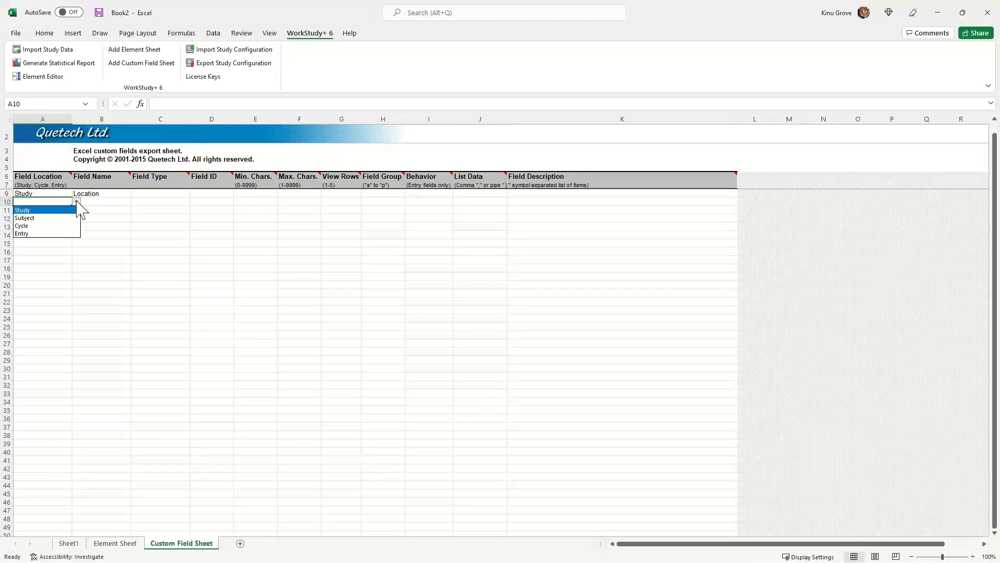
left_click(39, 233)
left_click(110, 204)
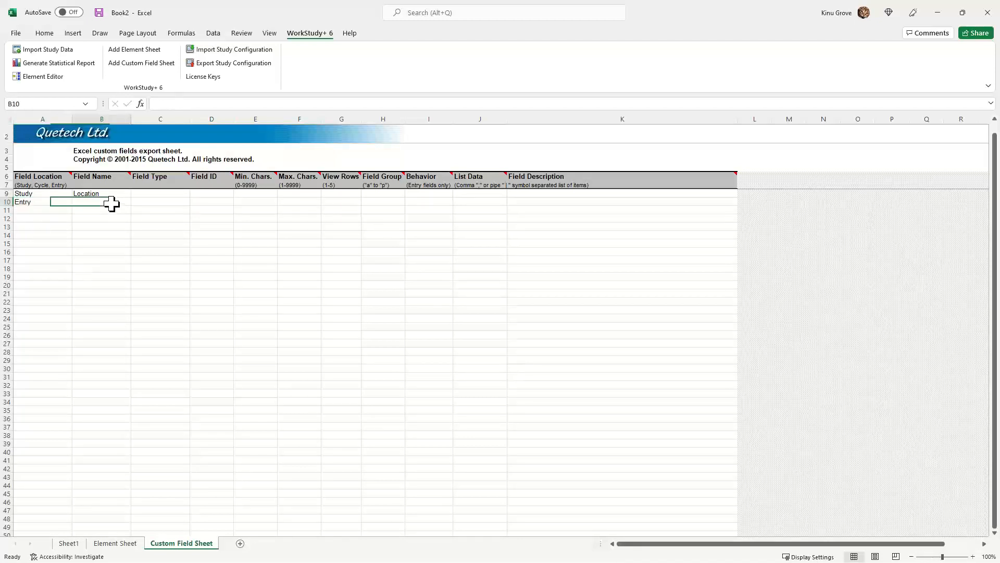
type("Notes")
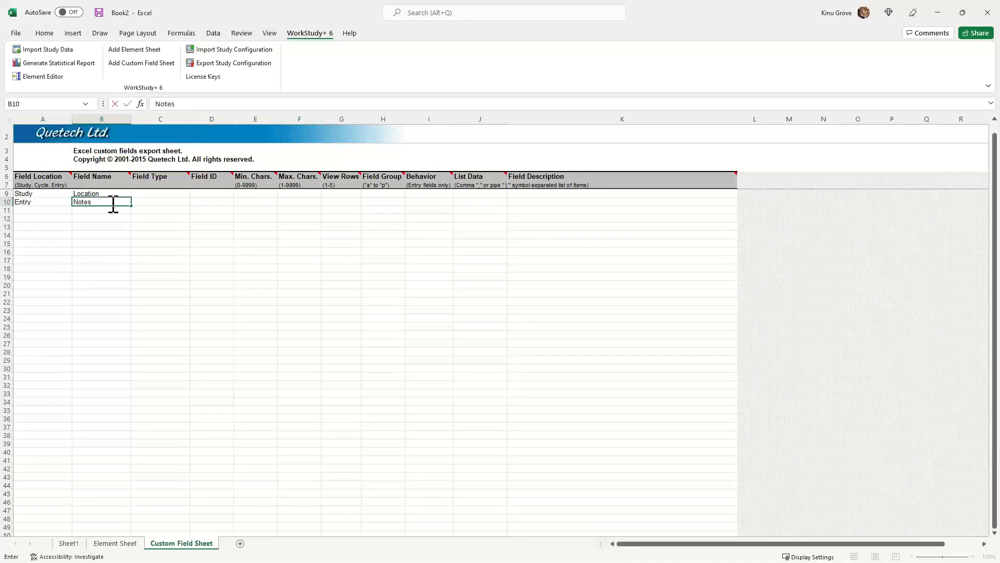
left_click(119, 253)
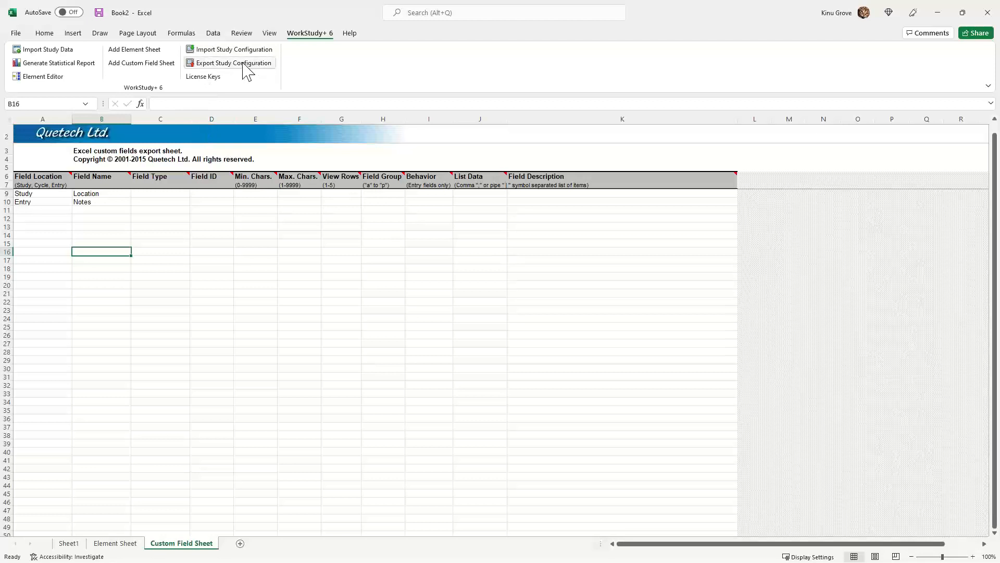
Start a study configuration export of the Element Sheet with the Custom Field Sheet attached.
left_click(213, 63)
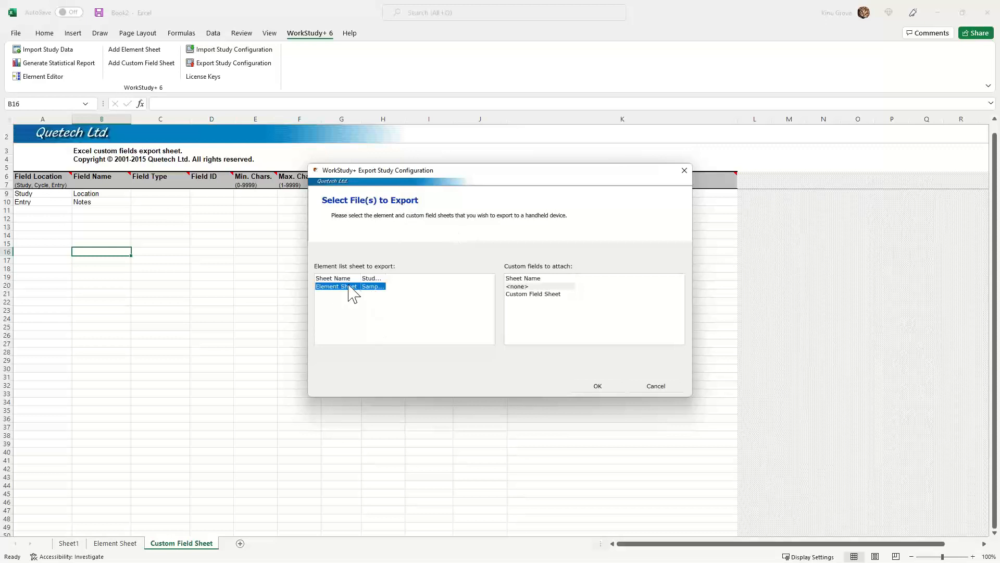
left_click_drag(386, 277, 417, 278)
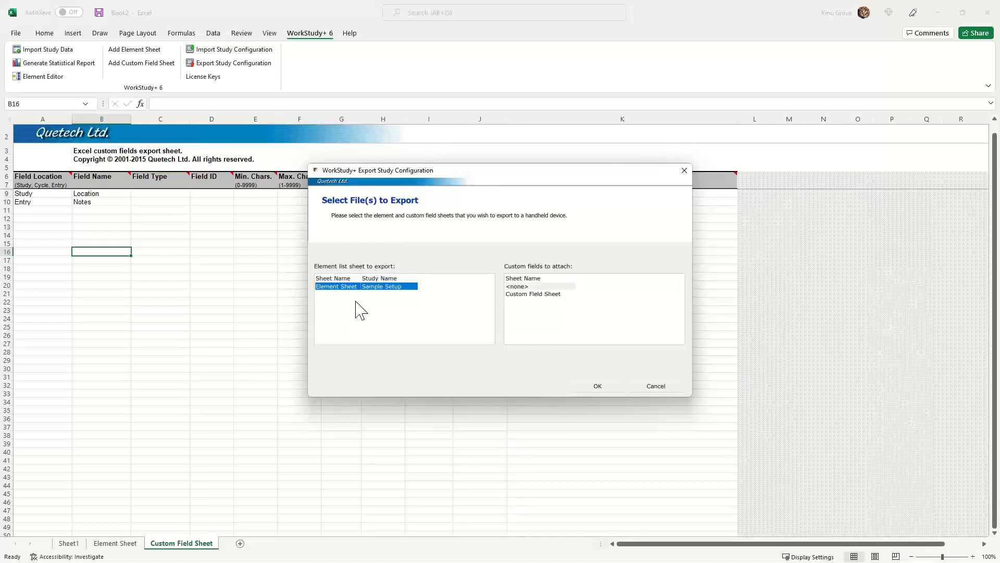
left_click(539, 295)
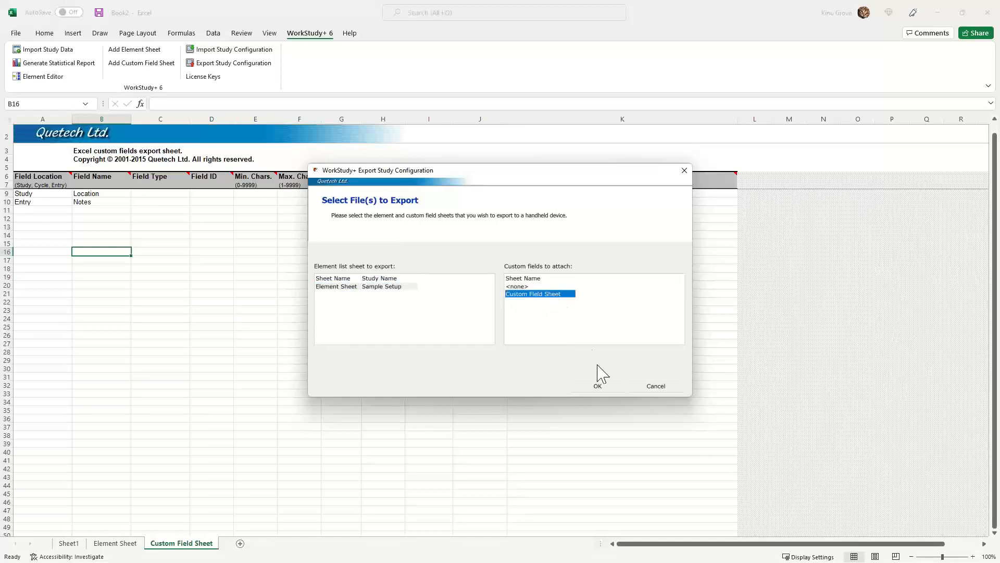
left_click(598, 385)
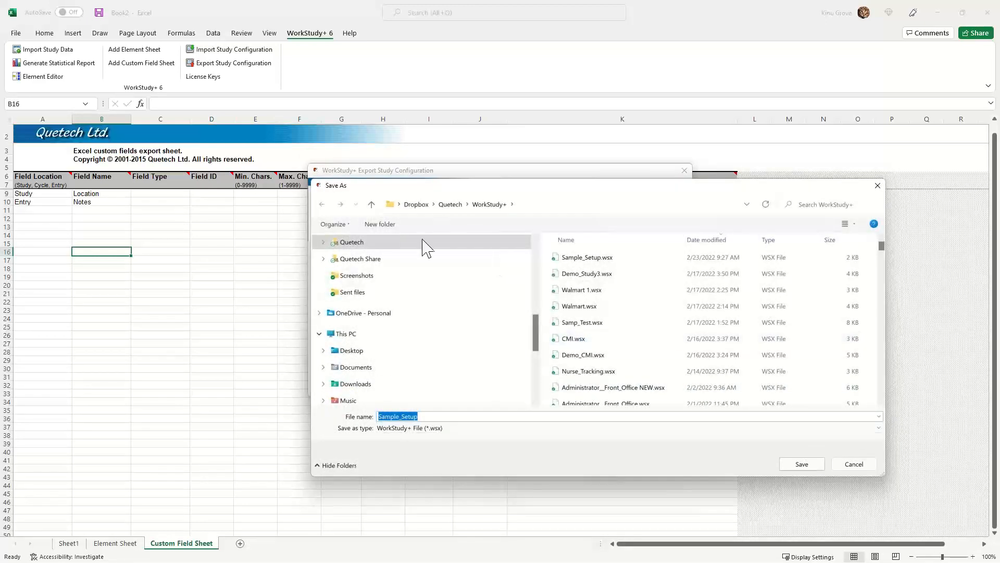
Save the exported configuration as the WorkStudy+ file Sample_Setup in the WorkStudy+ folder, replacing the existing file.
left_click(439, 416)
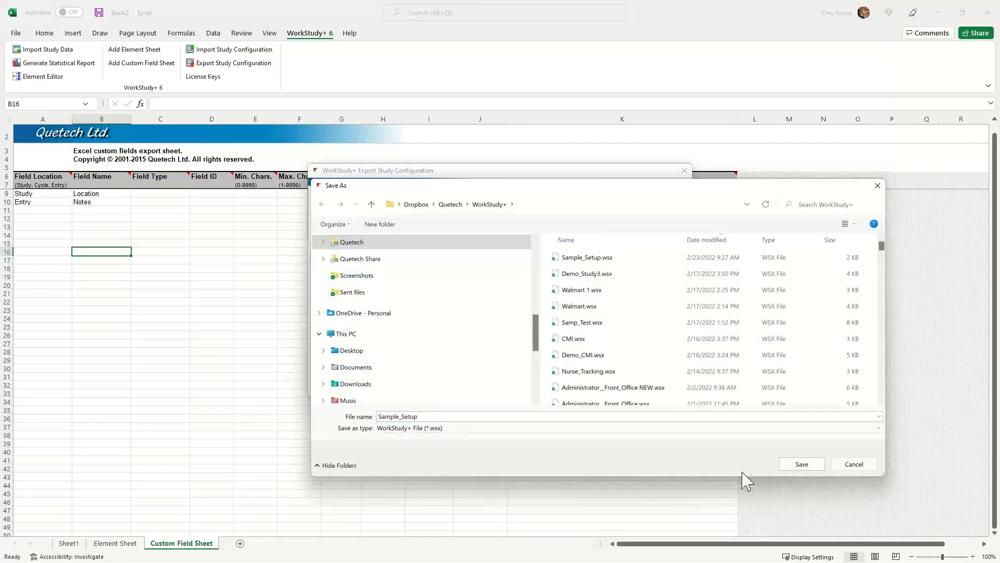
left_click(802, 461)
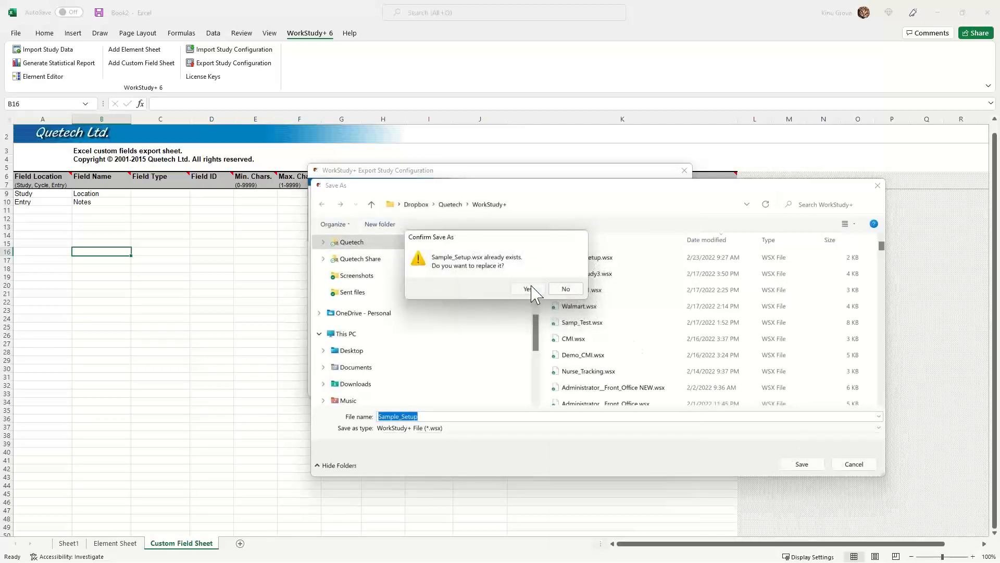
left_click(528, 289)
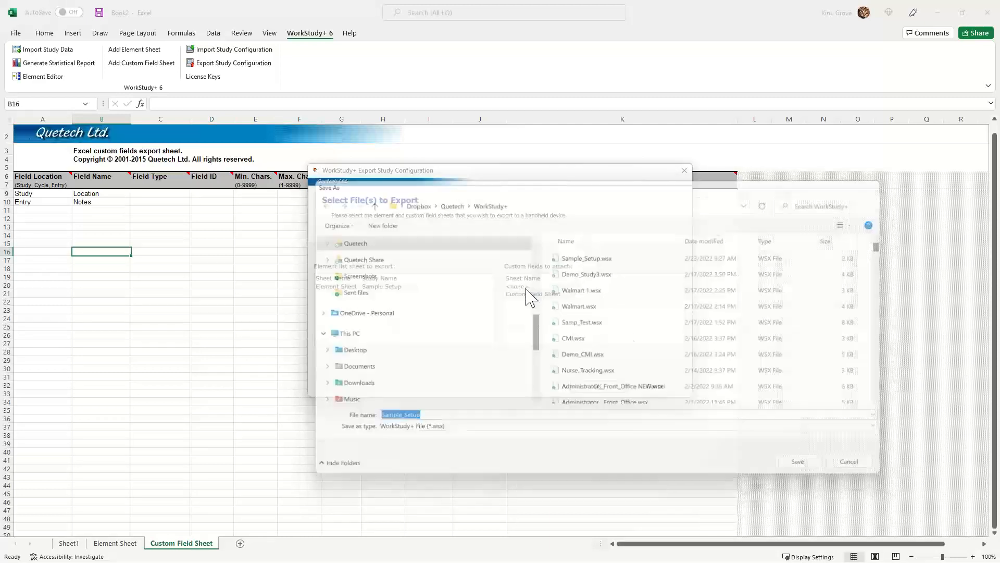